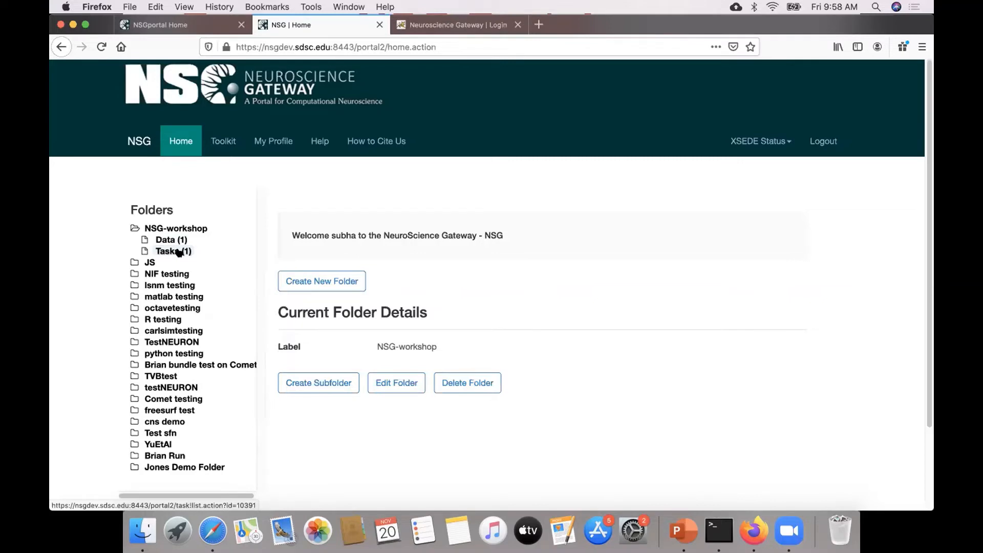
# Look over the NSG-workshop folder's data list and its file upload form without uploading a file.
pyautogui.click(169, 229)
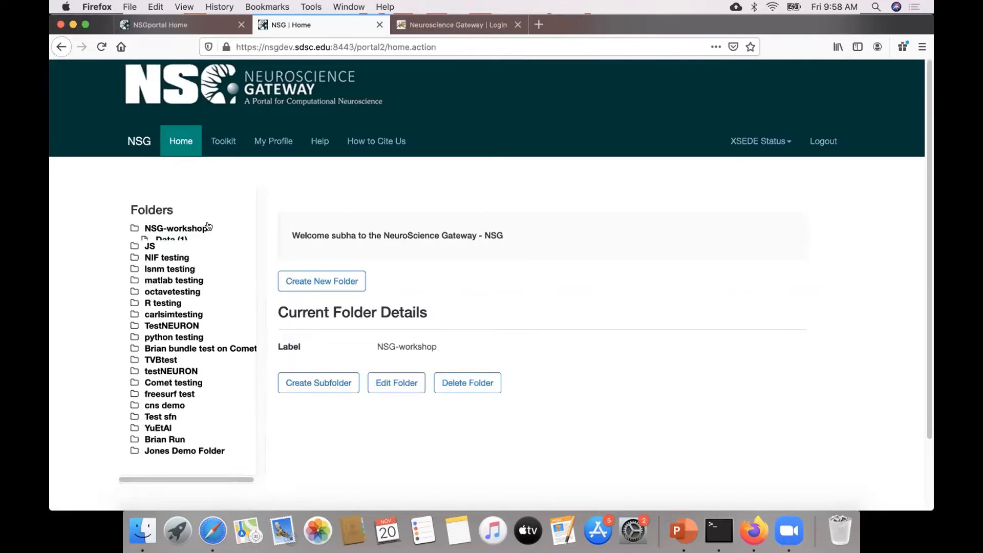
pyautogui.click(169, 229)
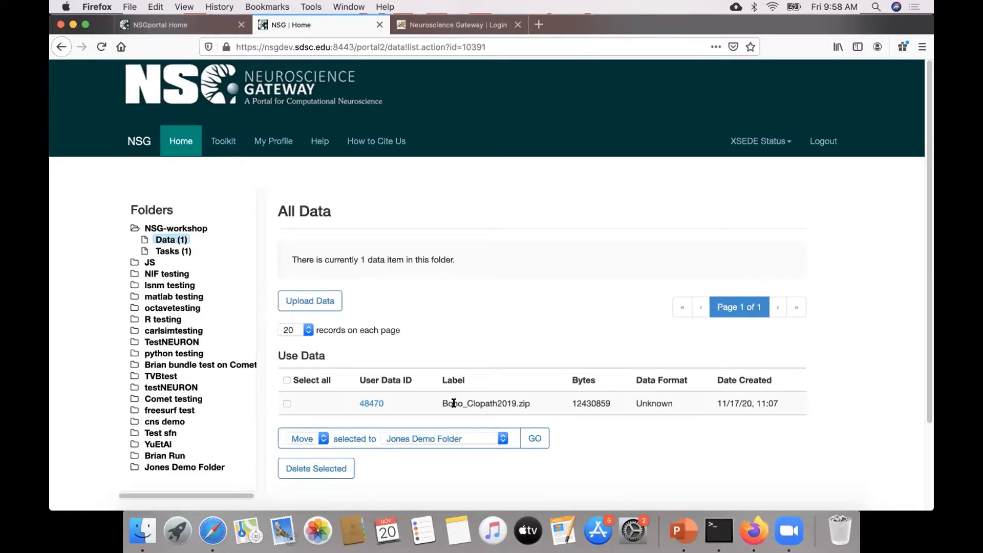
pyautogui.click(325, 301)
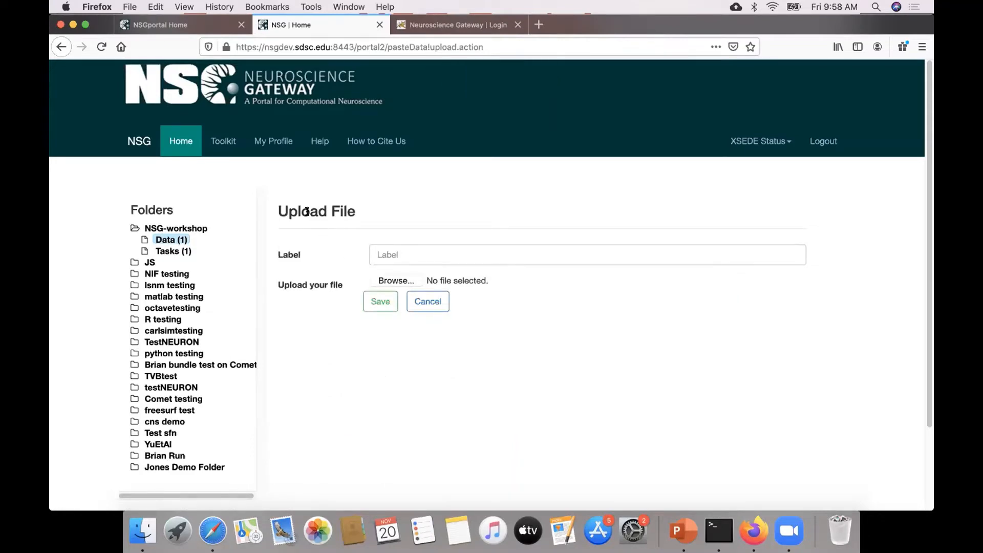
pyautogui.click(407, 280)
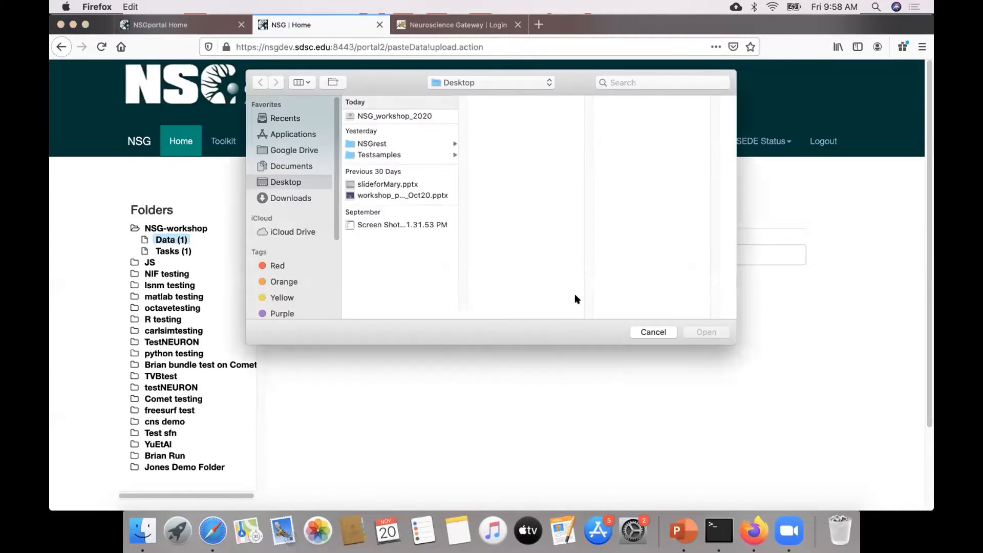
pyautogui.click(641, 333)
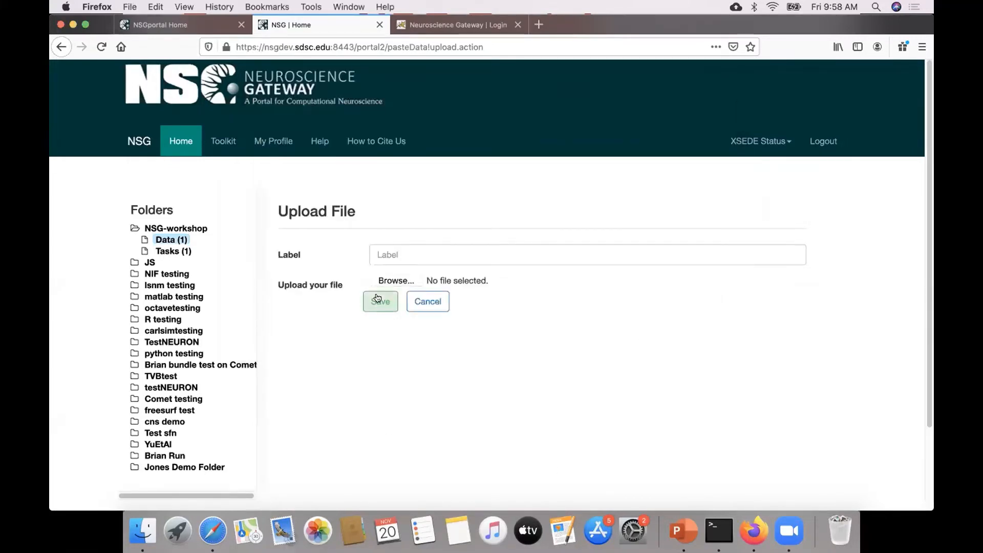
pyautogui.click(179, 239)
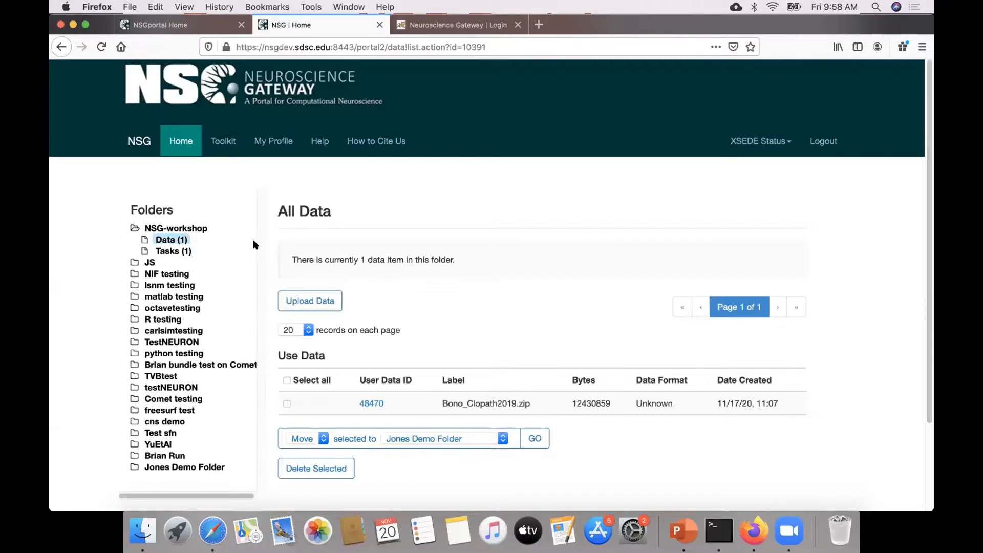
# Create a new task in the NSG-workshop folder with Bono_Clopath2019.zip as its input data.
pyautogui.click(187, 251)
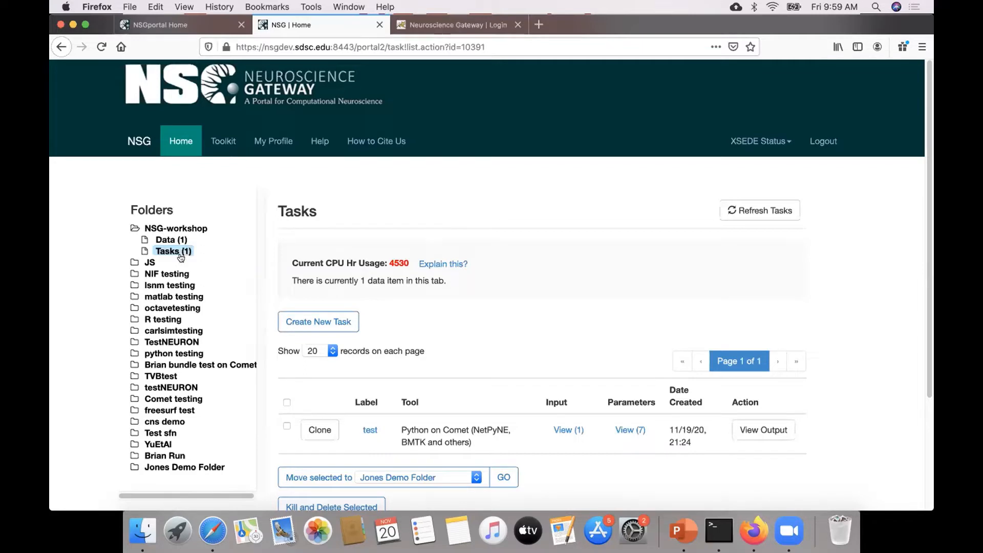
pyautogui.click(345, 321)
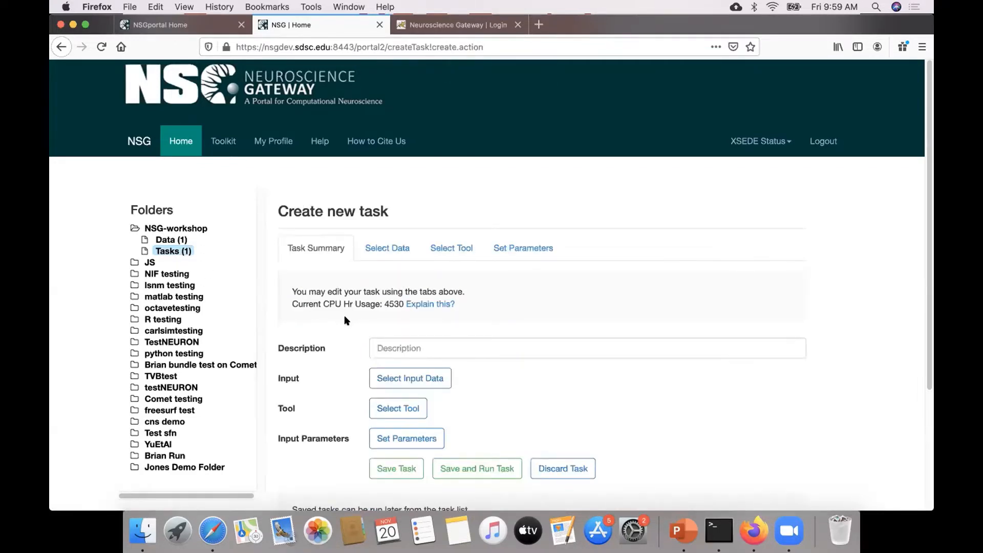
pyautogui.click(443, 376)
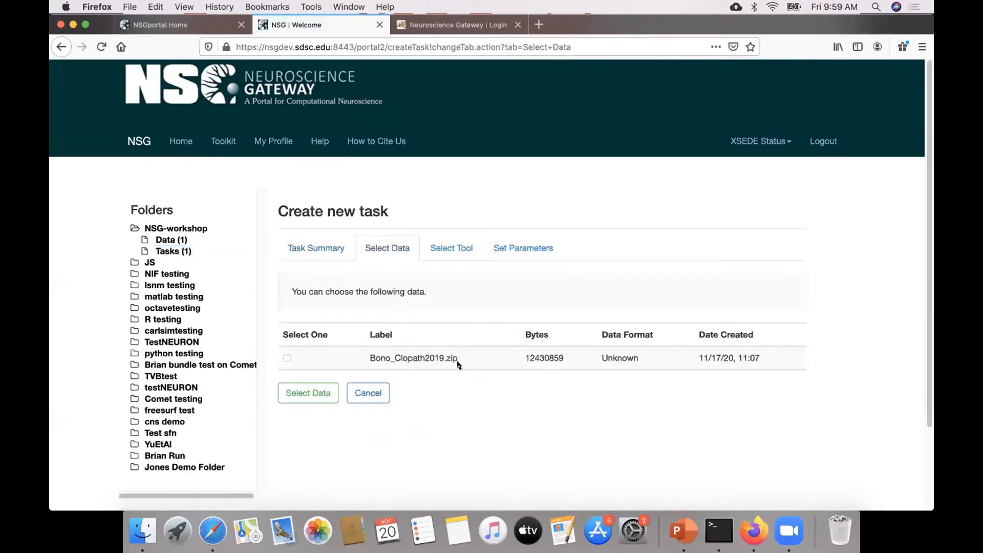
pyautogui.click(285, 358)
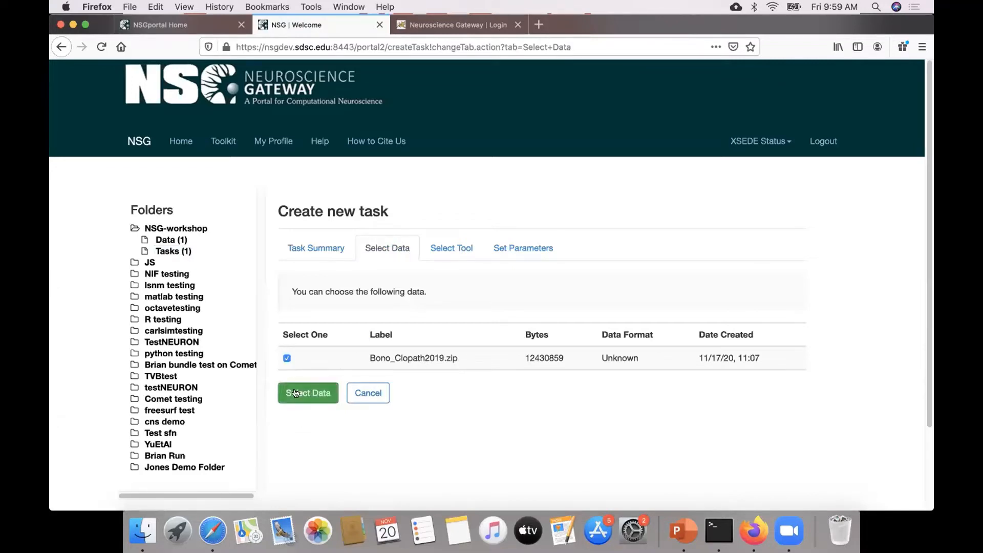
pyautogui.click(296, 394)
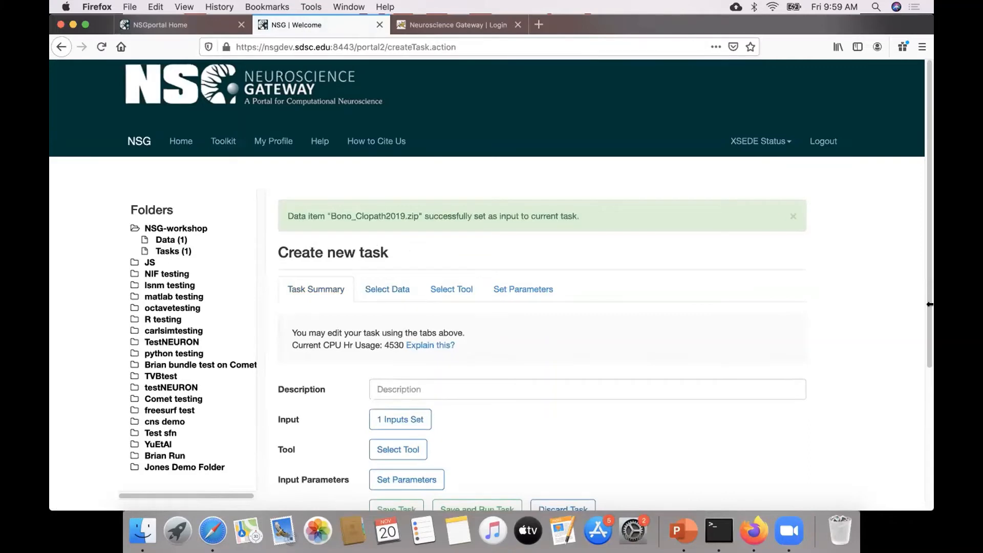
# Select Python on Comet (NetPyNE, BMTK and others) as the tool for the new task.
pyautogui.scroll(-3, 931, 304)
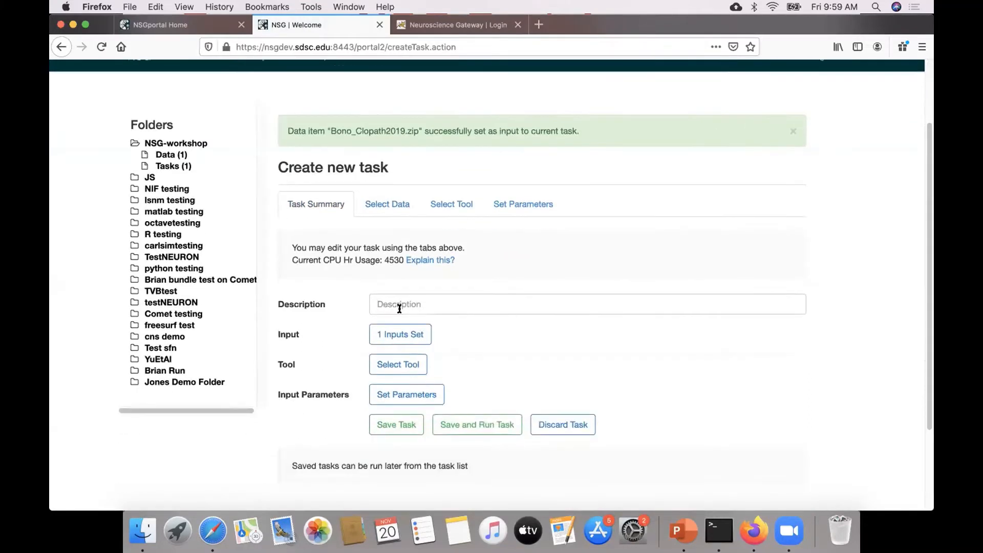
pyautogui.click(403, 363)
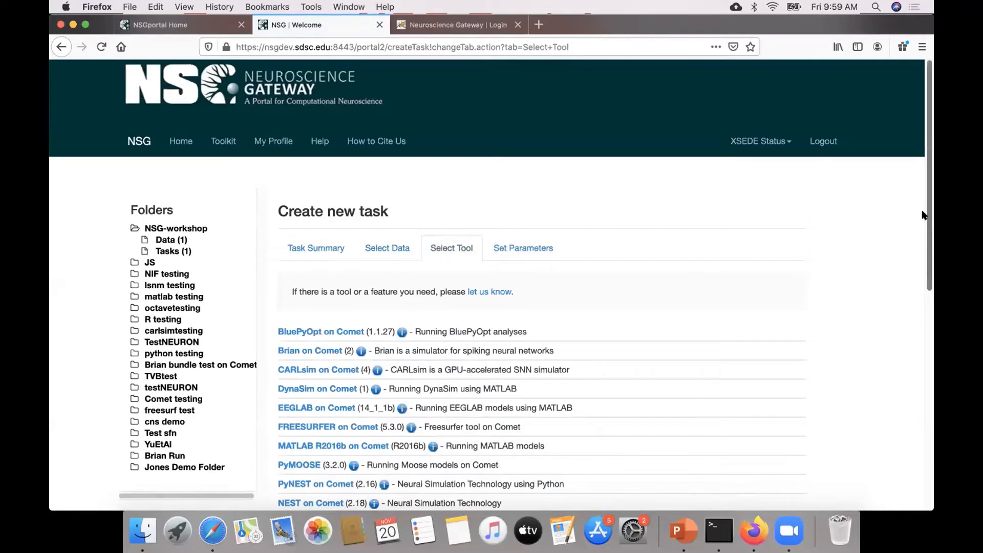
pyautogui.scroll(-5, 909, 269)
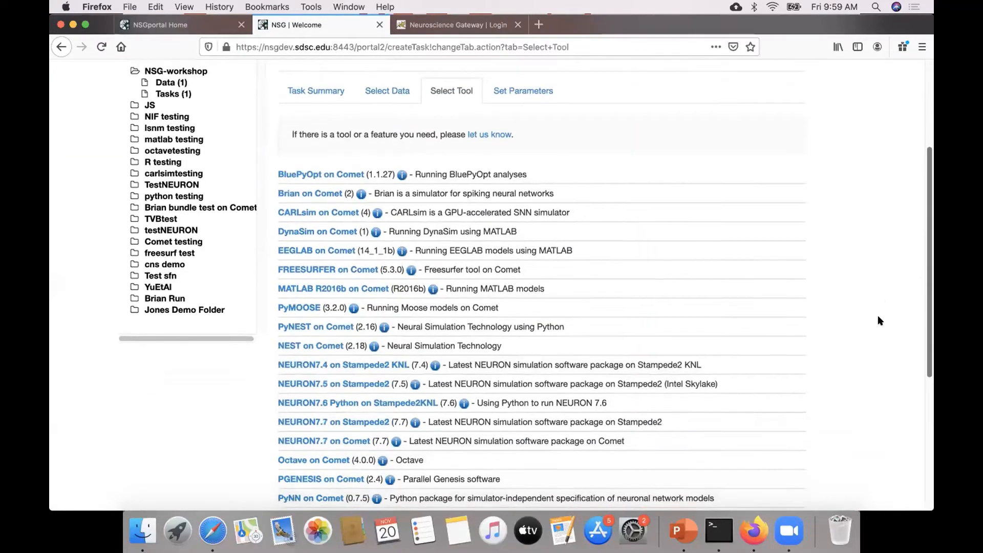
pyautogui.scroll(-1, 880, 320)
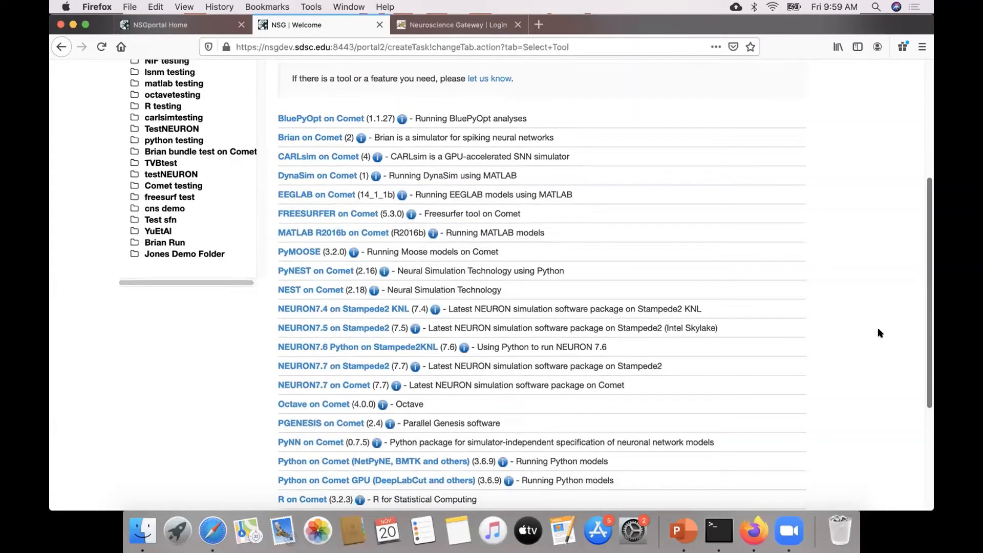
pyautogui.scroll(-1, 875, 334)
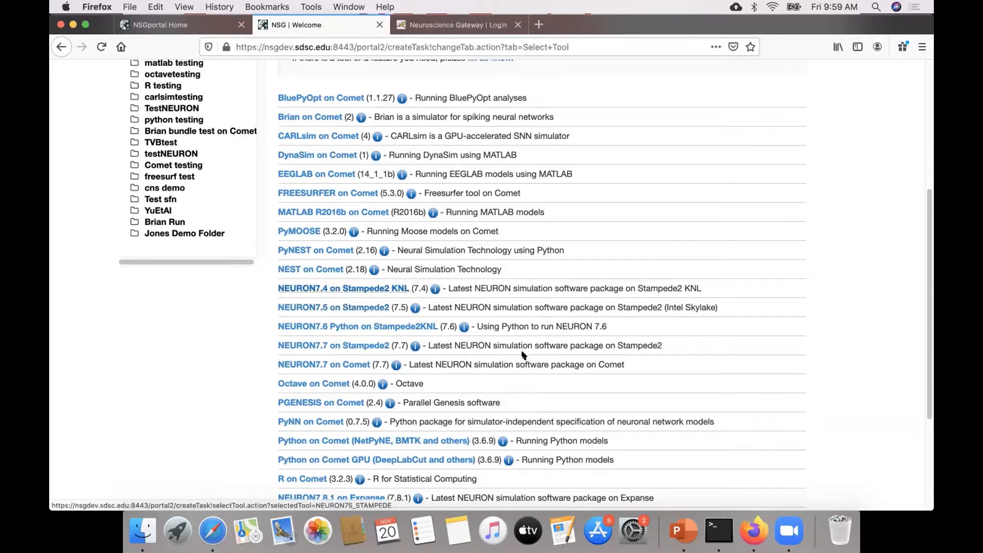
pyautogui.scroll(-3, 903, 384)
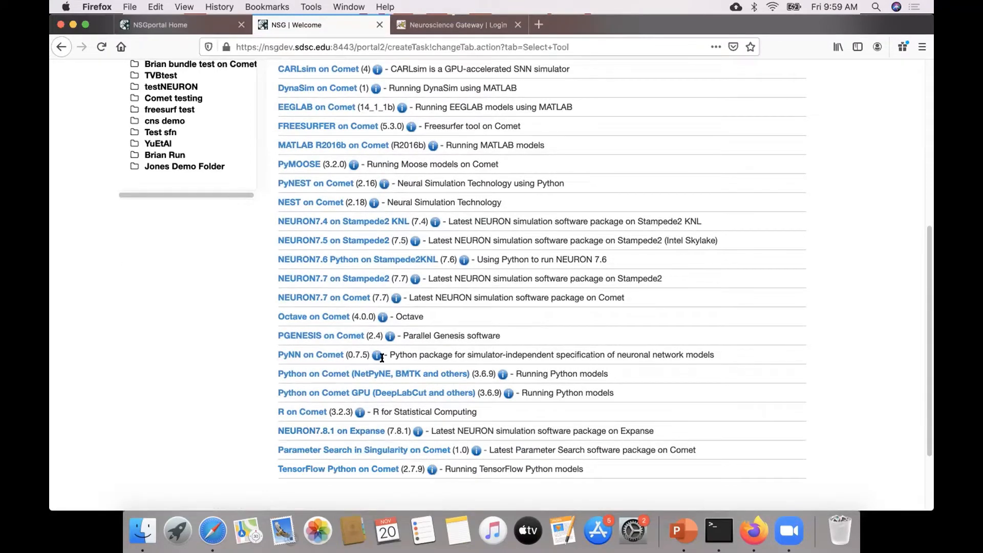
pyautogui.click(392, 373)
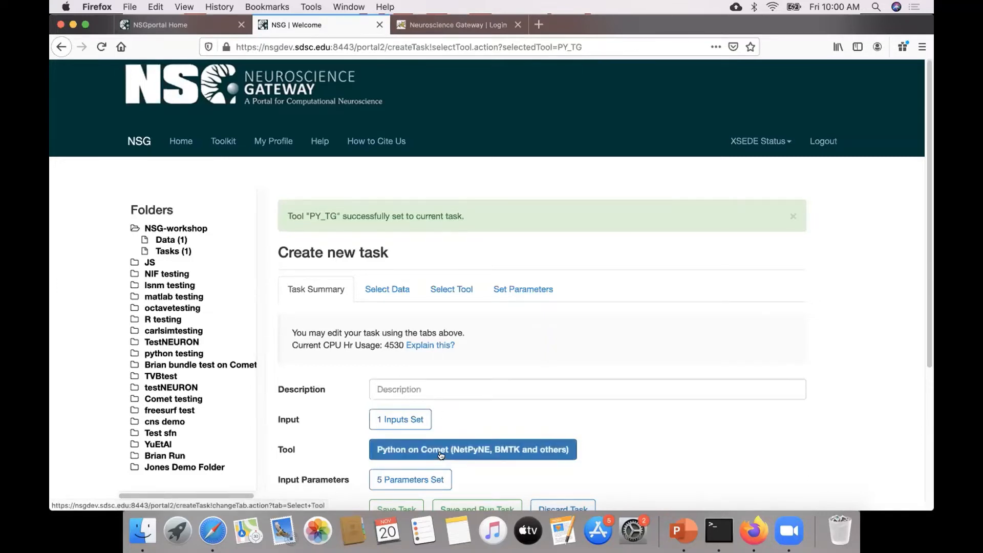
# In the task's input parameters, turn off nrnivmodl compilation and choose Python version 3.6.9.
pyautogui.click(442, 480)
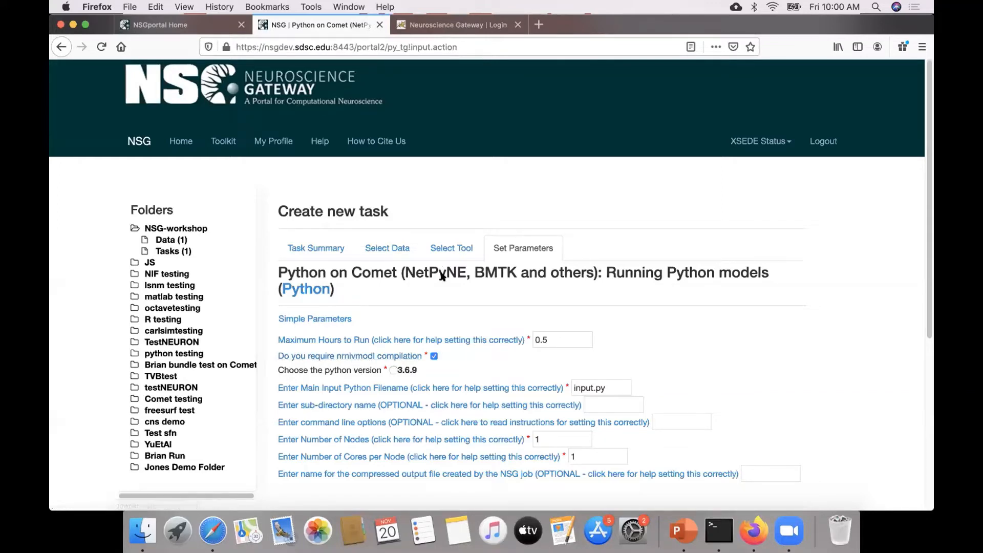
pyautogui.click(435, 356)
pyautogui.click(393, 370)
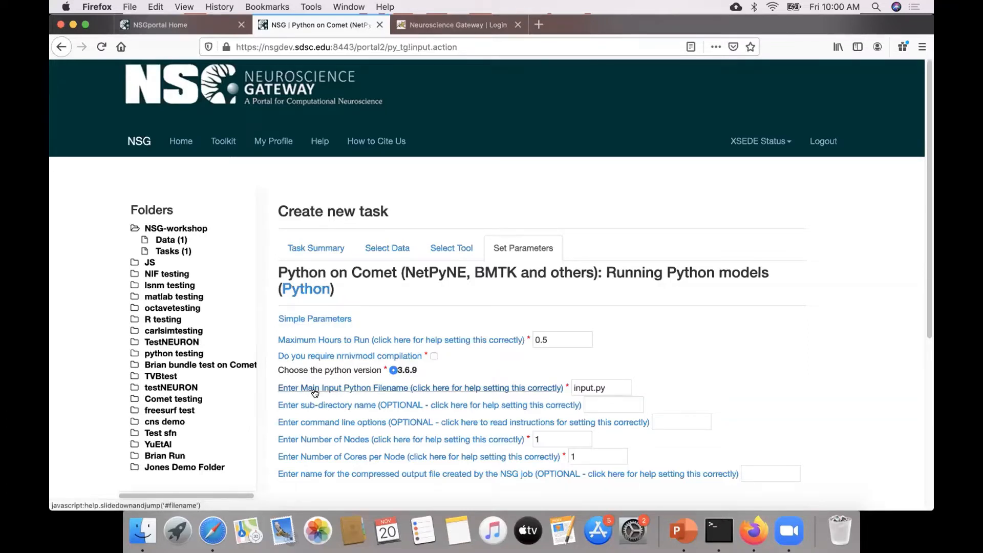
# Set the main input Python filename to Generate_params.py.
pyautogui.tripleClick(605, 383)
pyautogui.write('Genera')
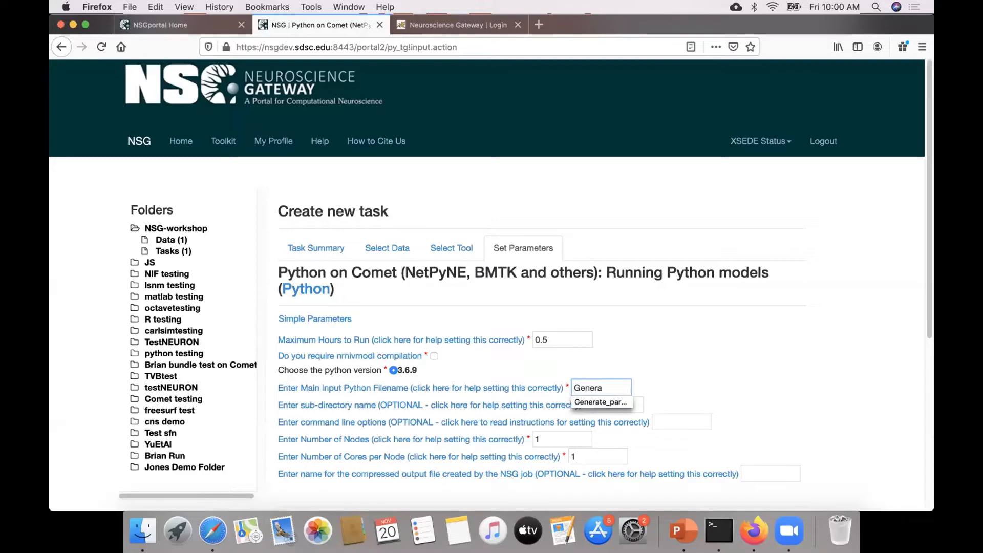
pyautogui.write('te_p')
pyautogui.press('Down')
pyautogui.press('Tab')
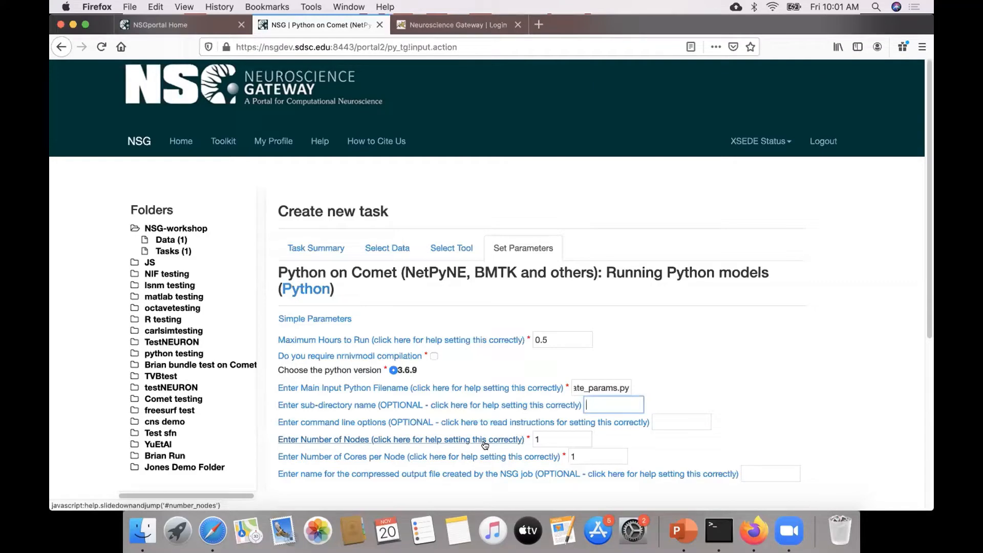
# Read the parameter help on the number of nodes and the cores per node.
pyautogui.click(451, 441)
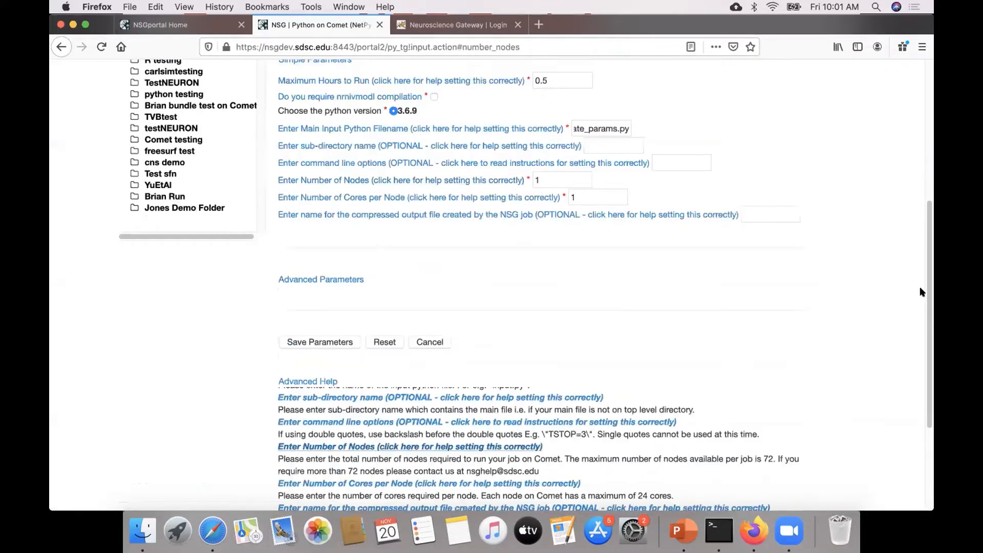
pyautogui.scroll(-4, 896, 333)
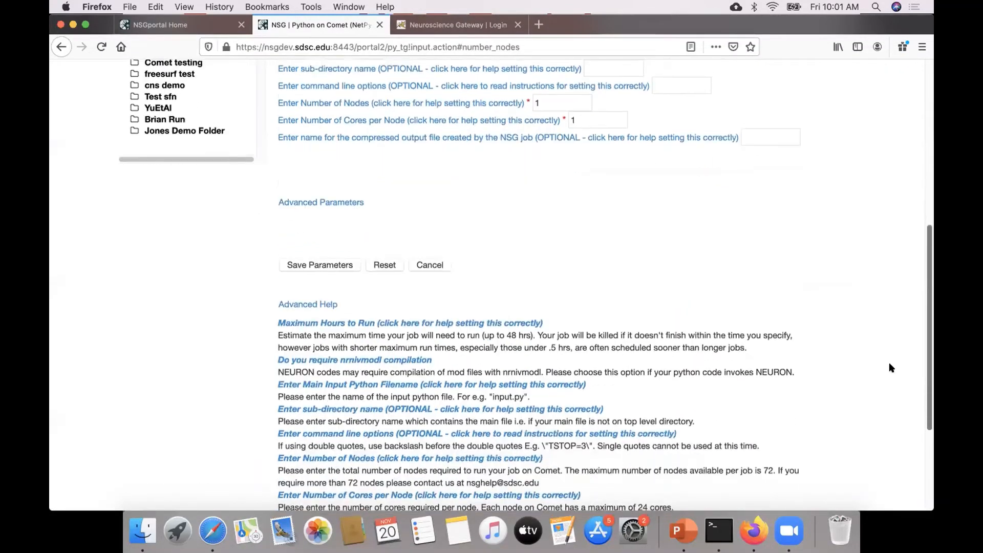
pyautogui.scroll(-3, 887, 368)
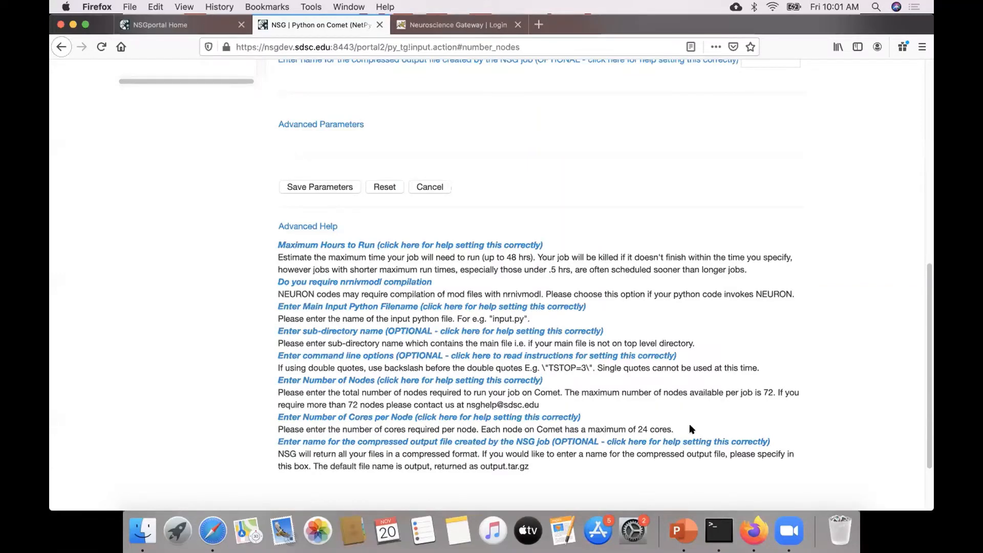
pyautogui.scroll(10, 922, 371)
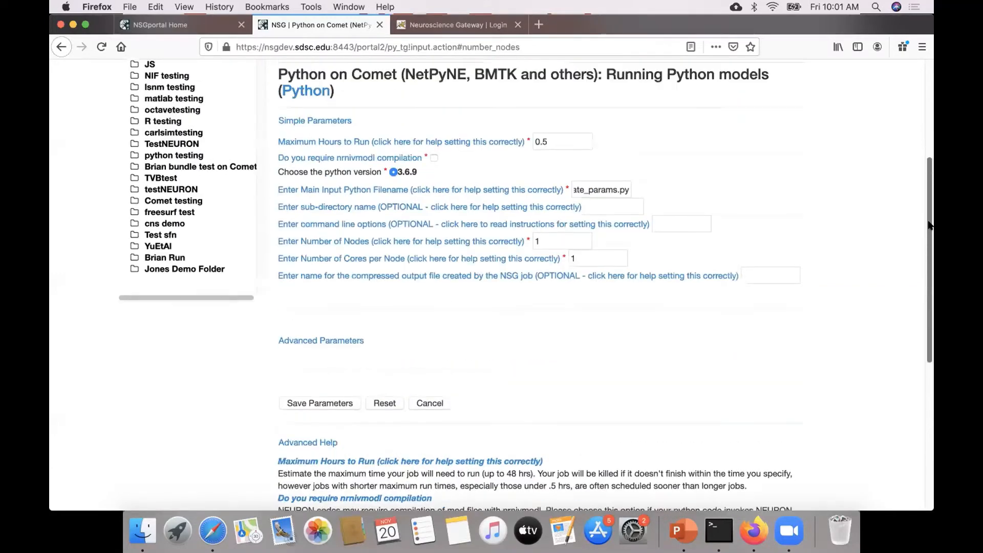
pyautogui.scroll(1, 491, 303)
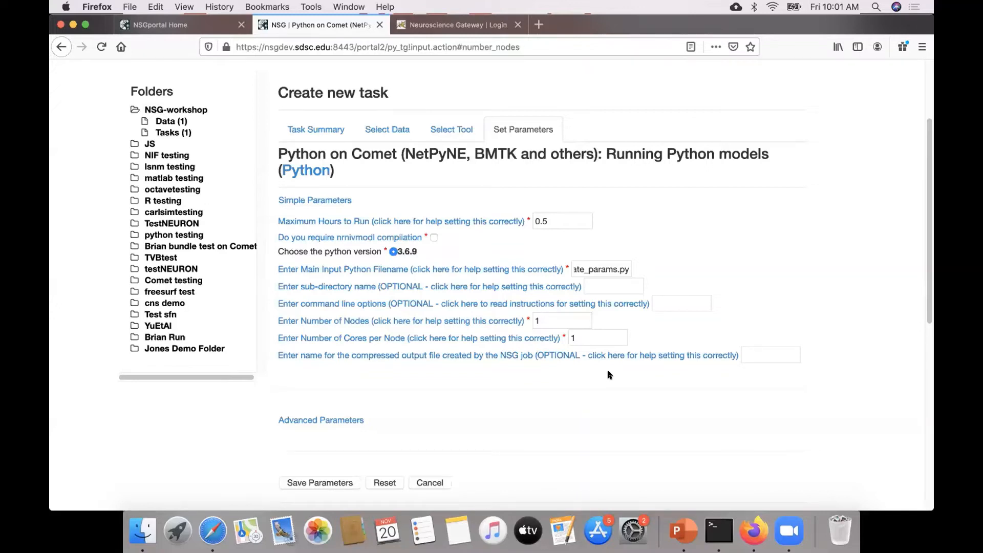
# Name the job's compressed output file modeldboutput and save the task parameters.
pyautogui.click(764, 358)
pyautogui.write('model')
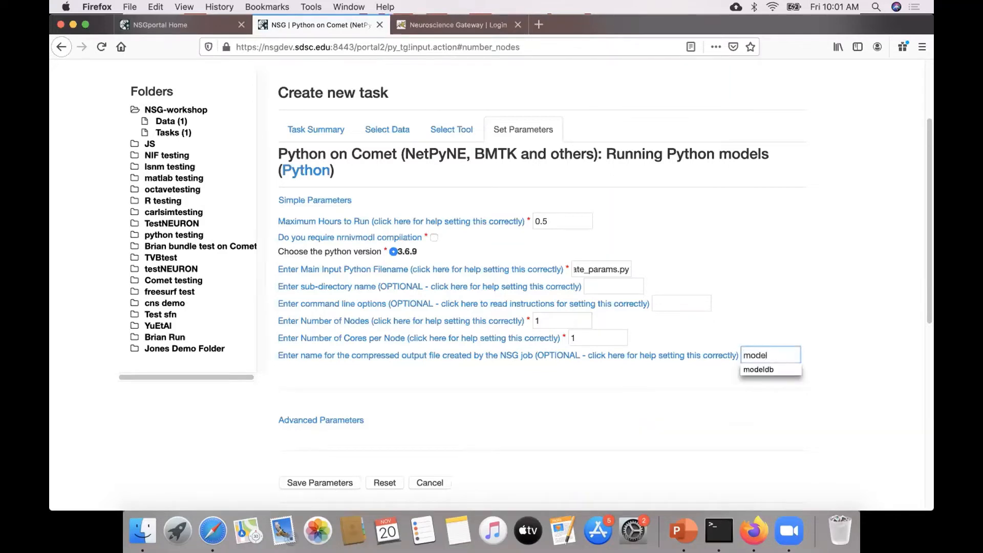
pyautogui.write('dbtest')
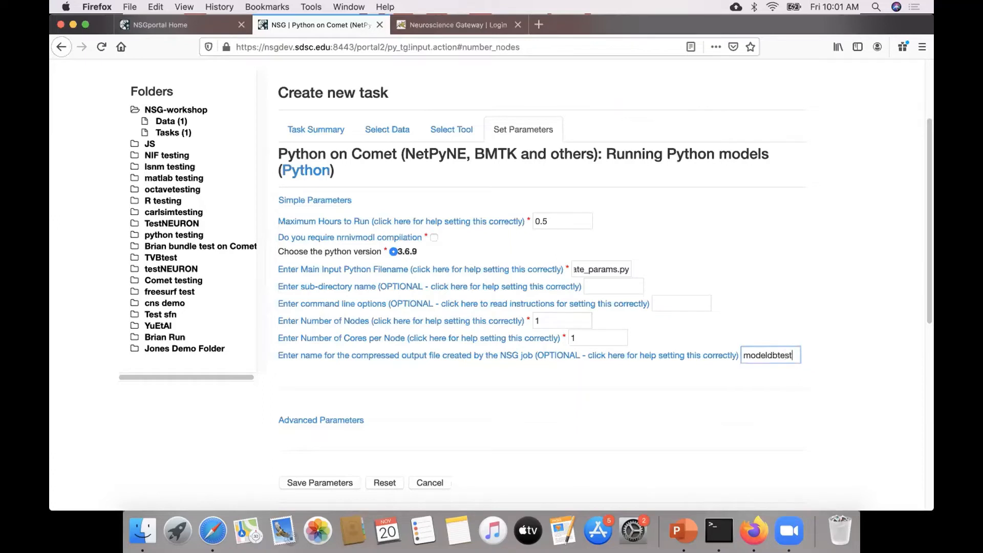
pyautogui.press('BackSpace')
pyautogui.press('BackSpace')
pyautogui.press('BackSpace')
pyautogui.press('BackSpace')
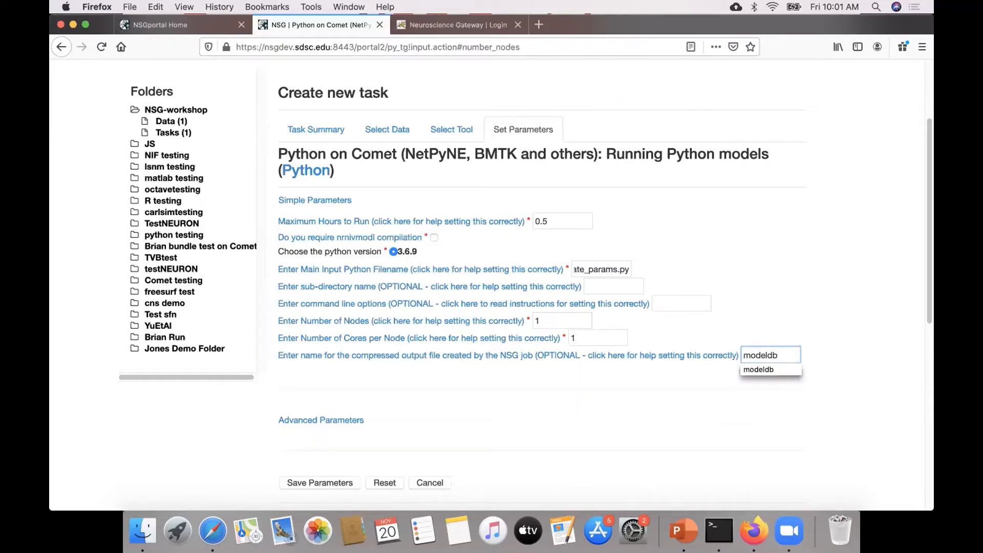
pyautogui.write('output')
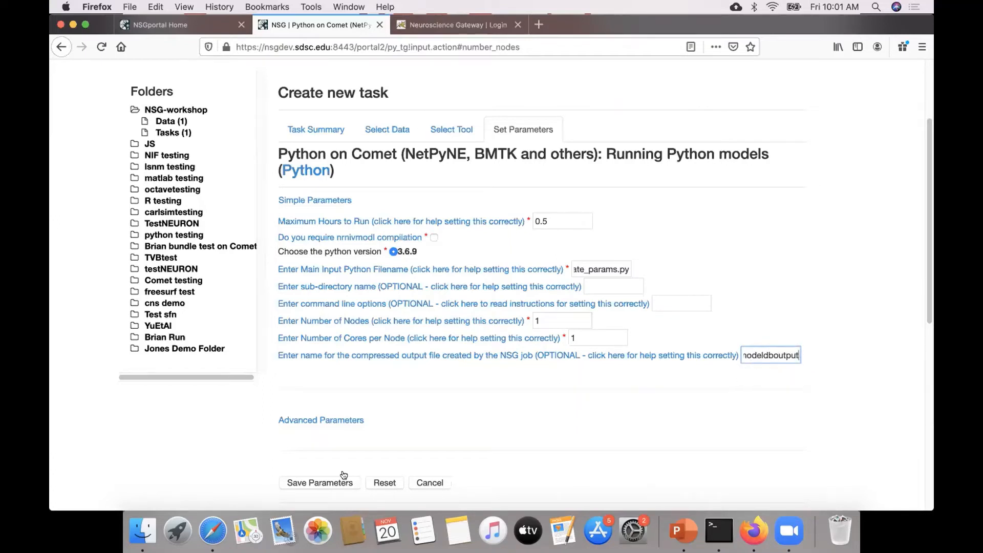
pyautogui.click(346, 482)
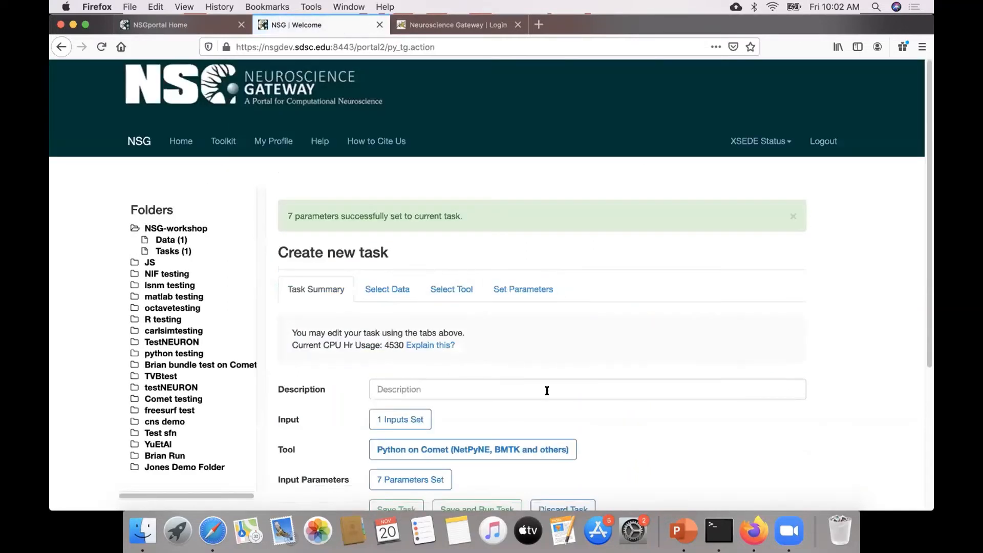
# Set the new task's description to "test" using the suggested entry.
pyautogui.click(547, 391)
pyautogui.write('Test')
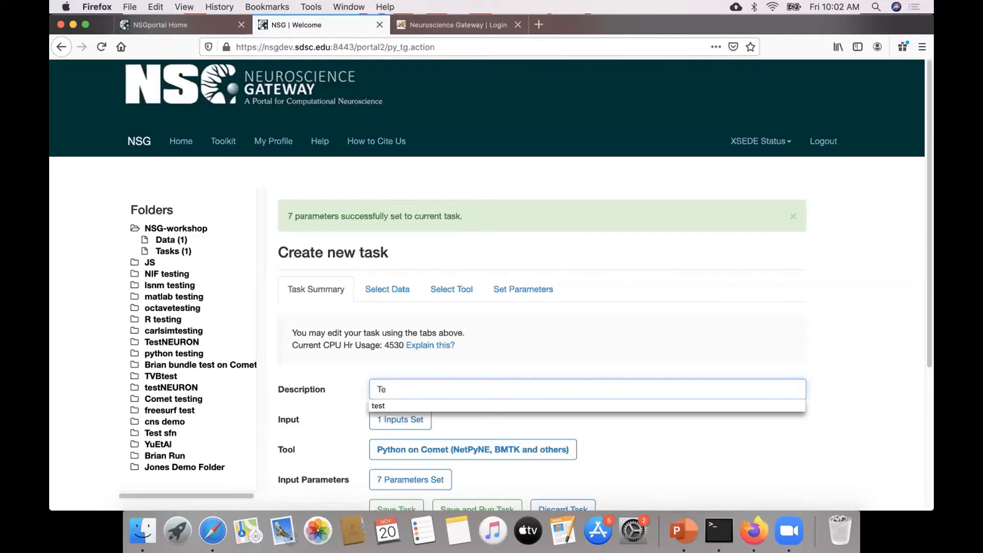
pyautogui.click(517, 404)
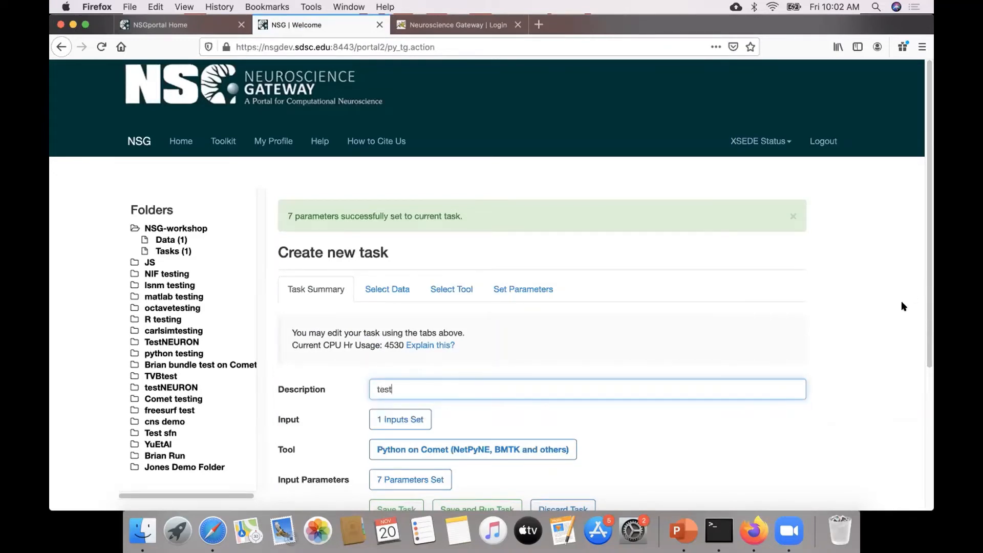
pyautogui.scroll(-3, 901, 300)
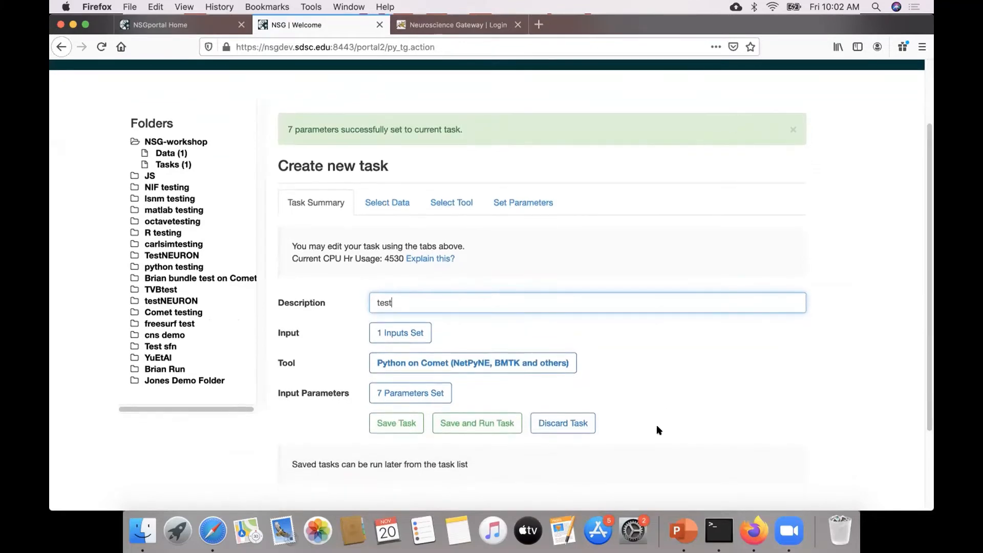
# Save and run the new "test" task, acknowledging the job submission notice.
pyautogui.click(470, 430)
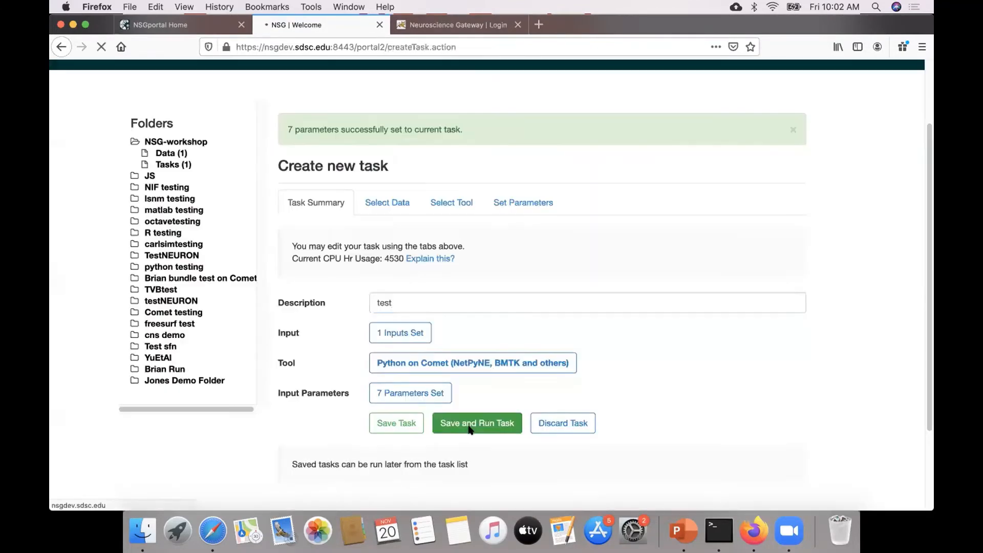
pyautogui.scroll(-5, 489, 353)
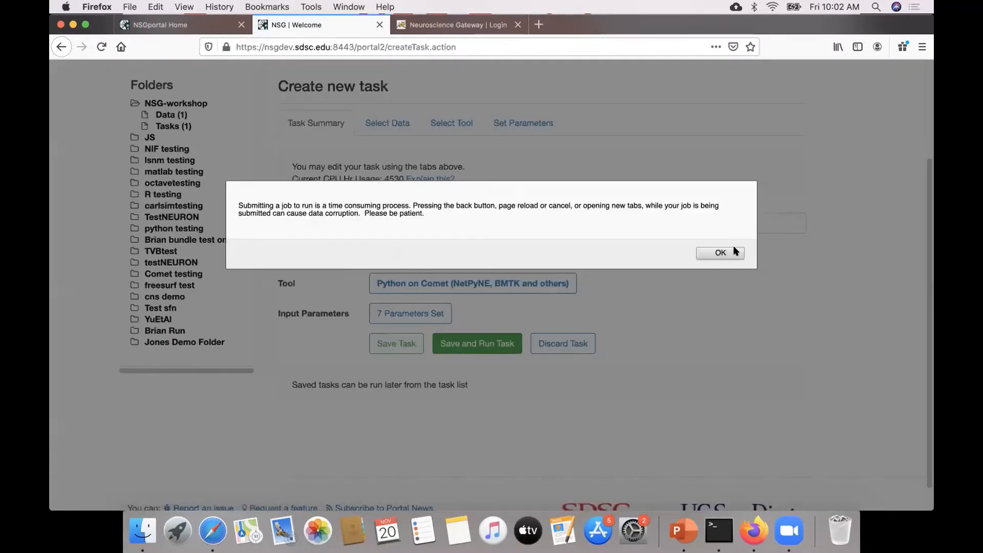
pyautogui.click(730, 253)
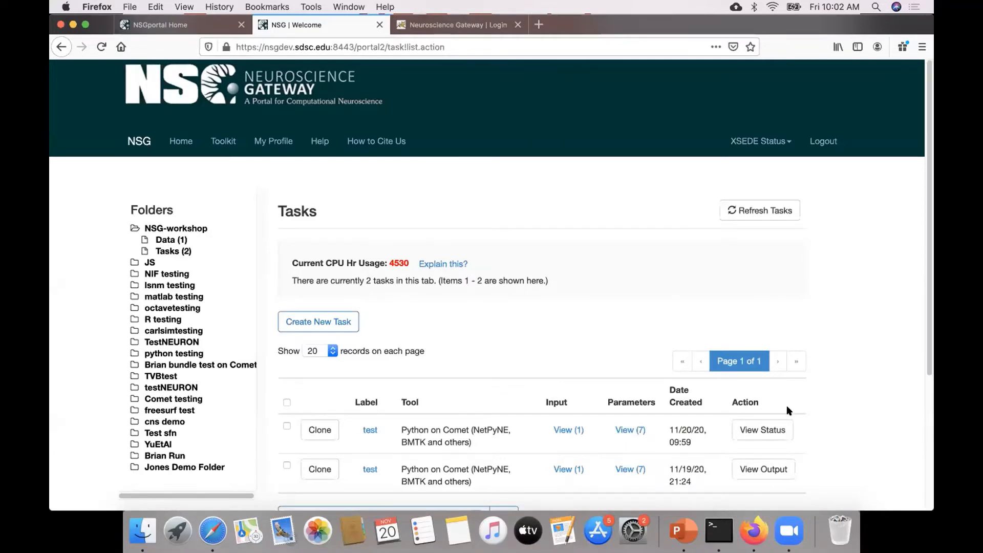
# Open the status of the newly submitted task and read its task messages through the submission to Comet.
pyautogui.click(780, 431)
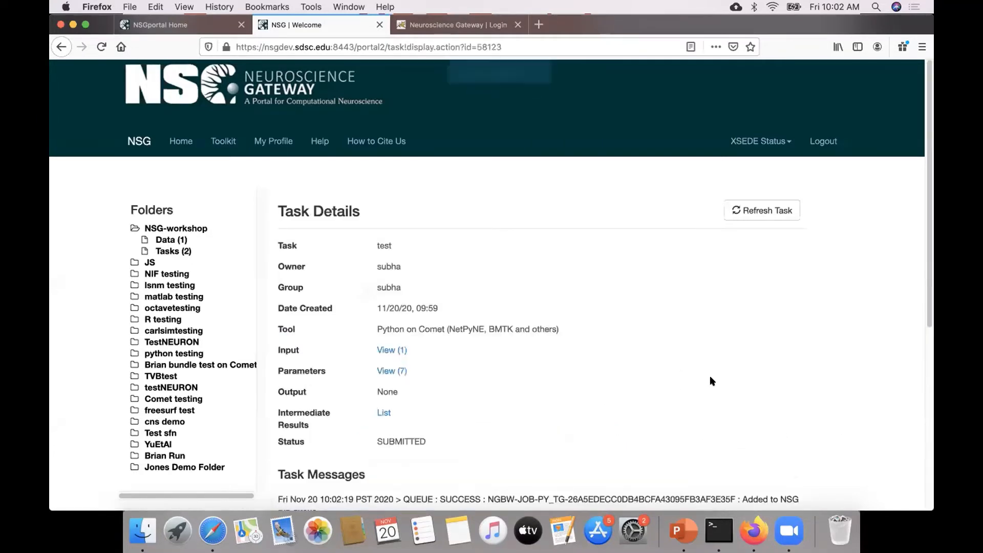
pyautogui.scroll(-2, 922, 277)
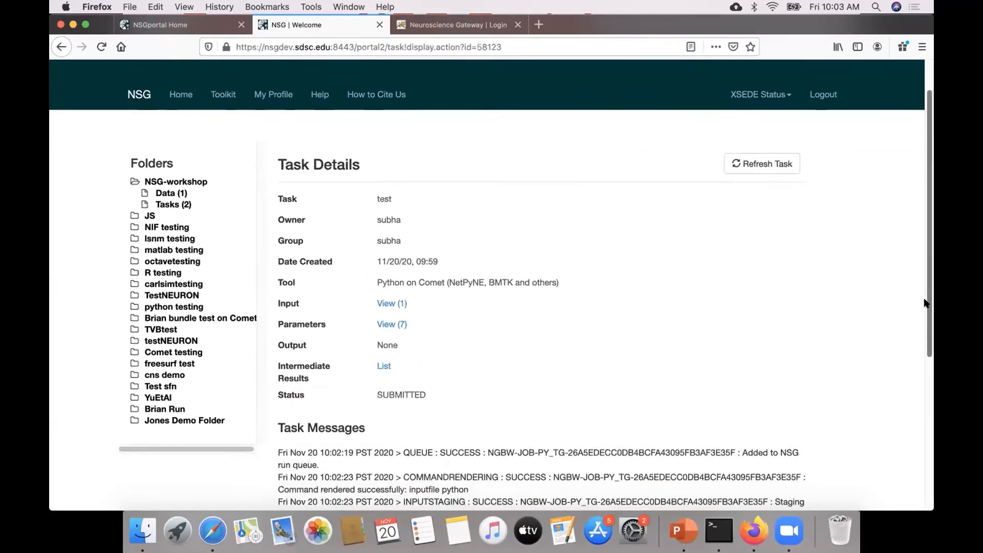
pyautogui.scroll(-5, 916, 336)
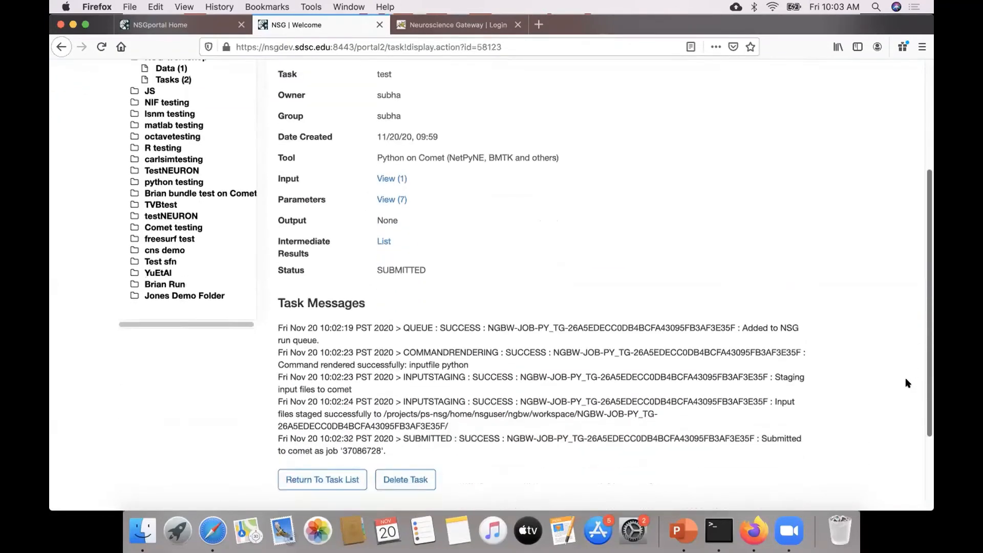
pyautogui.scroll(-1, 906, 382)
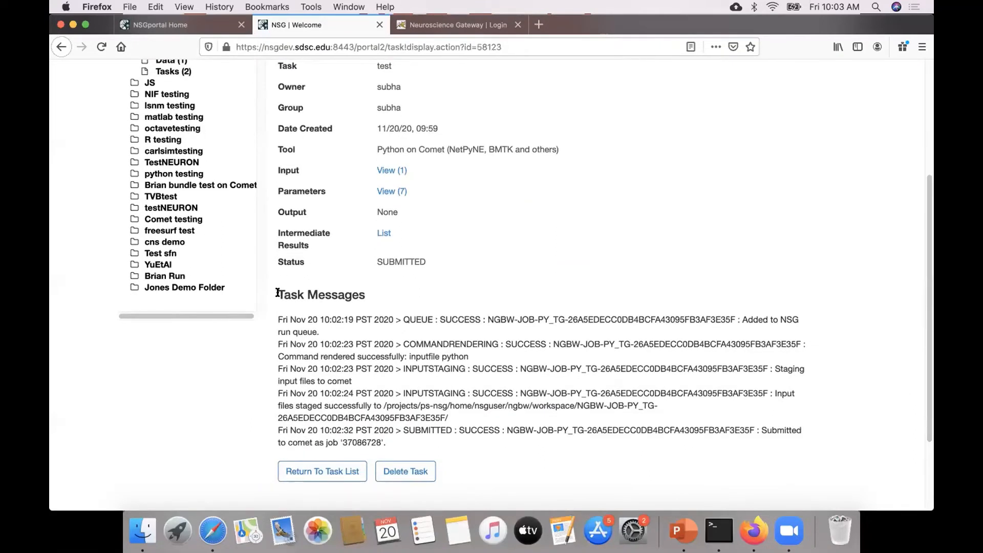
pyautogui.moveTo(277, 293); pyautogui.dragTo(370, 297)
pyautogui.click(376, 324)
pyautogui.moveTo(375, 440); pyautogui.dragTo(342, 442)
pyautogui.click(343, 442)
# Refresh the submitted task's details and recheck its status and messages.
pyautogui.scroll(5, 693, 317)
pyautogui.click(762, 210)
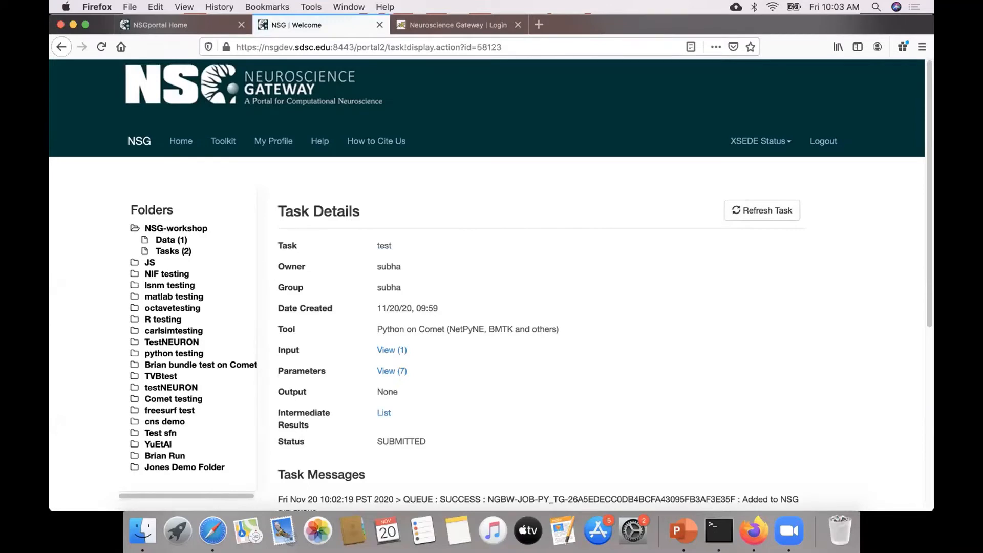
pyautogui.scroll(-5, 692, 328)
pyautogui.scroll(2, 271, 362)
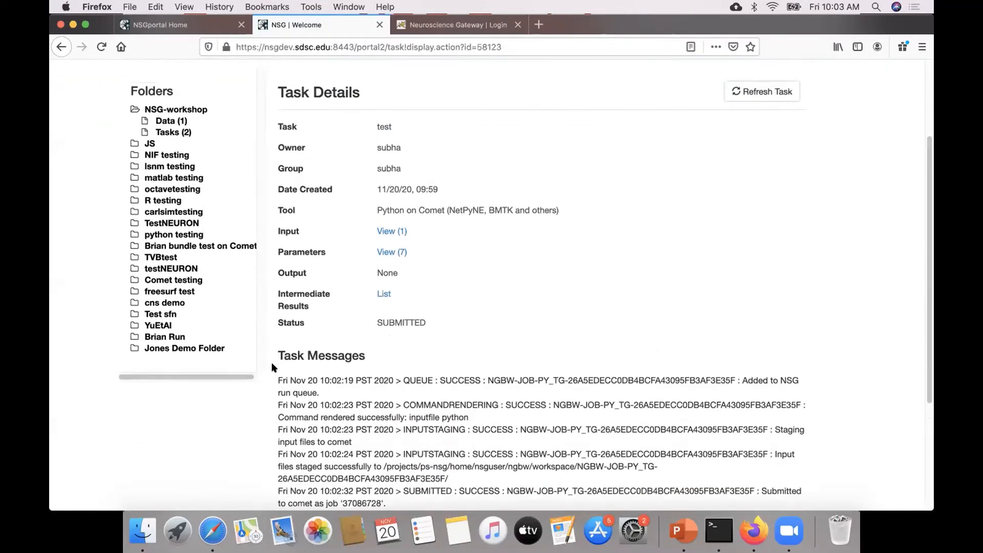
# From the NSG-workshop task list, view the output files of the earlier task created on 11/19/20.
pyautogui.click(175, 162)
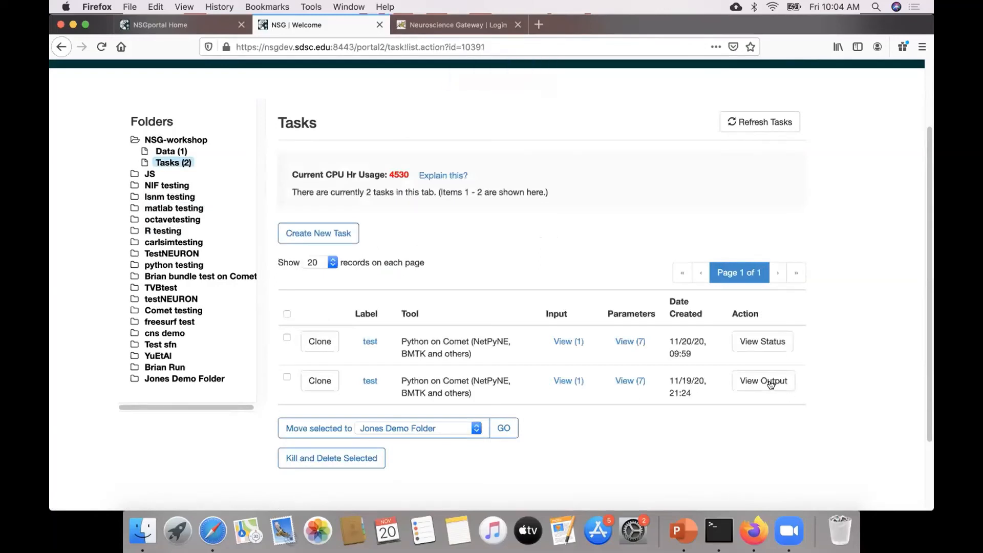
pyautogui.click(773, 392)
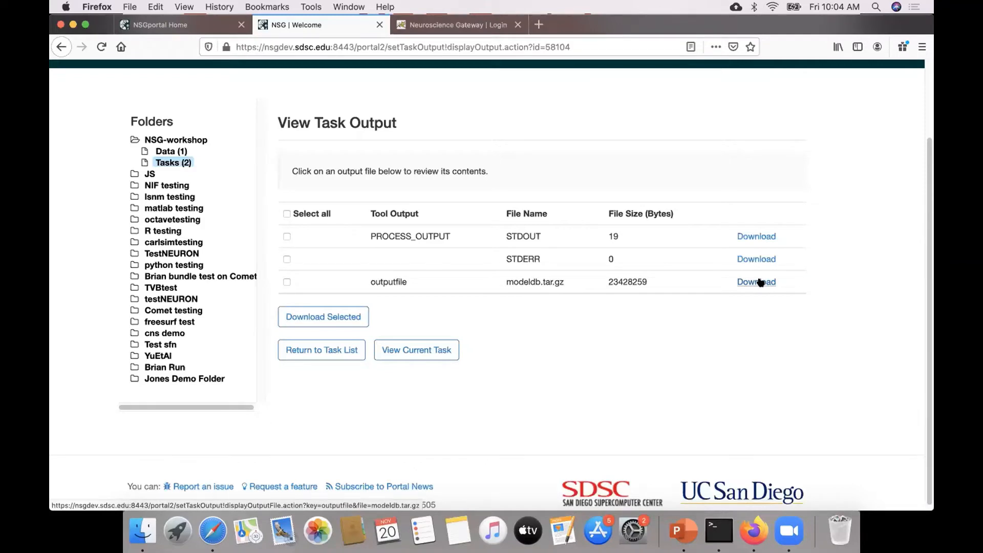
# Clone the task created on 11/20/20 from the NSG-workshop task list, and go back to the list without saving the copy.
pyautogui.click(176, 164)
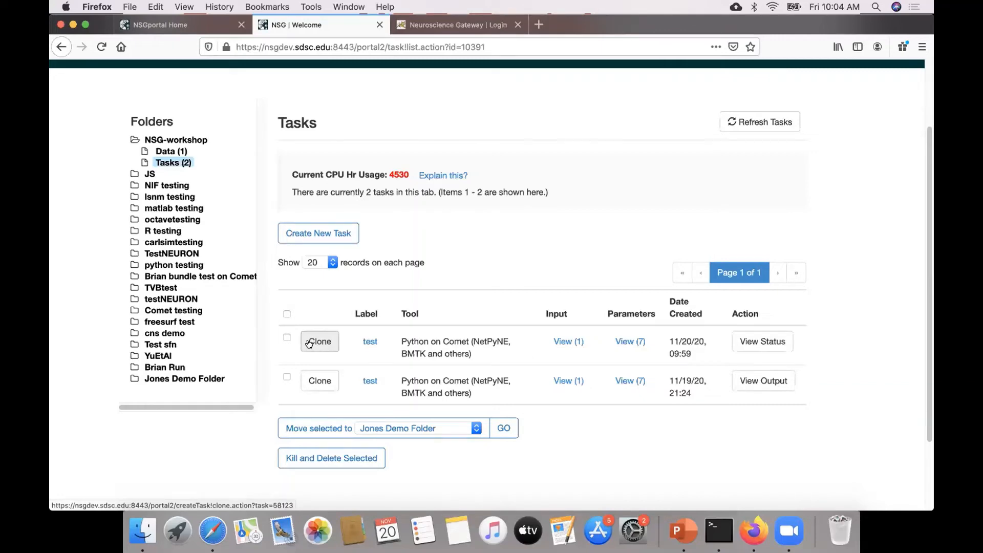
pyautogui.click(309, 343)
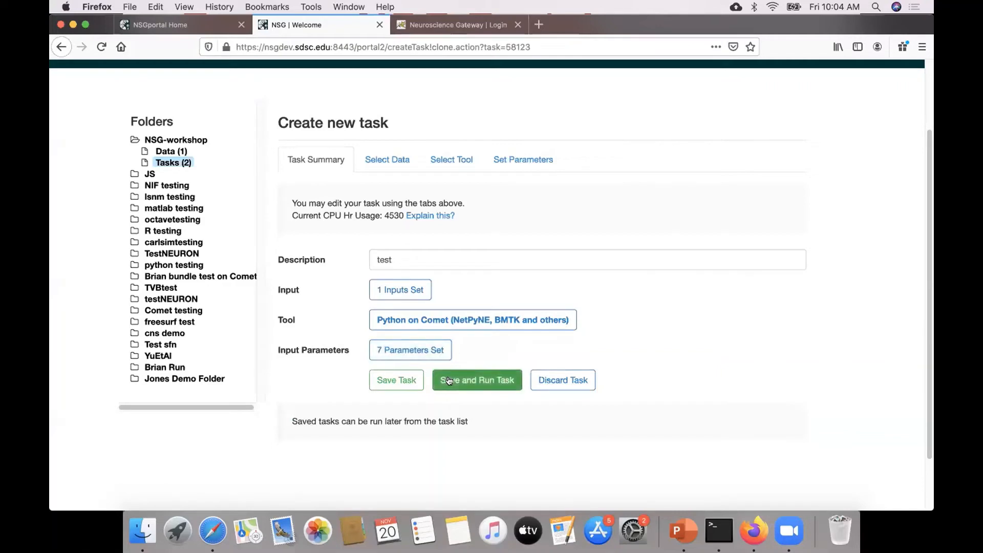
pyautogui.click(164, 164)
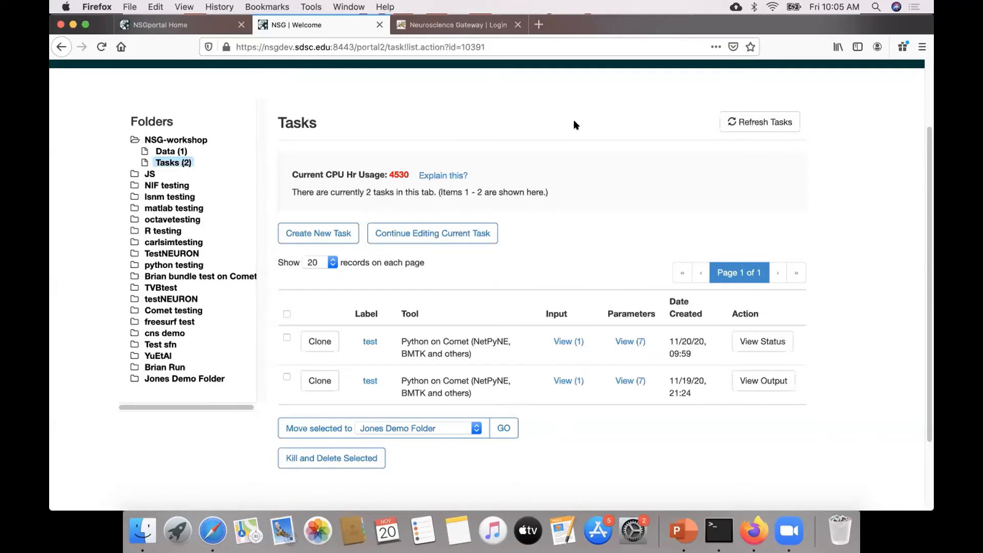
# Switch to the PowerPoint slideshow and advance to the NSG-R (Programmatic Access) slide.
pyautogui.press('super+Tab')
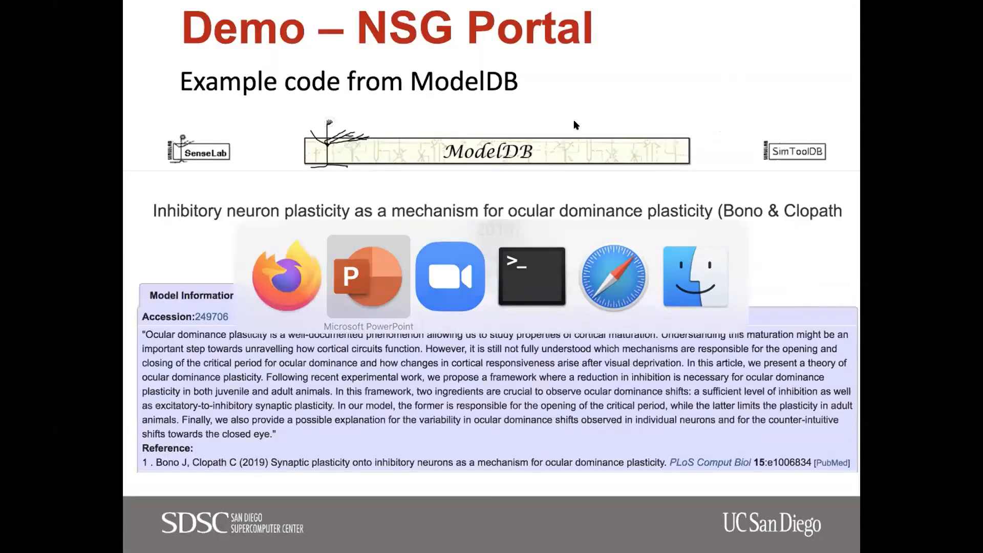
pyautogui.press('Right')
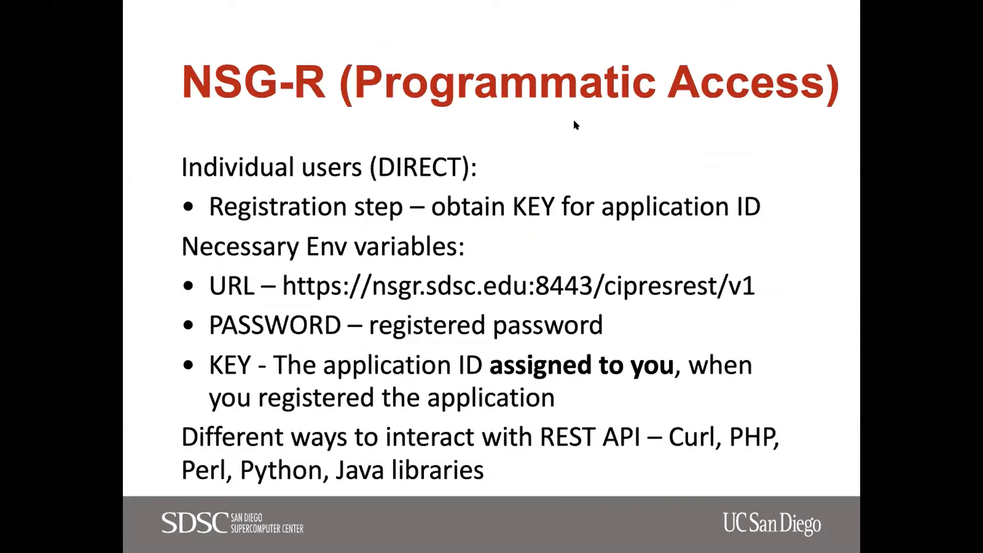